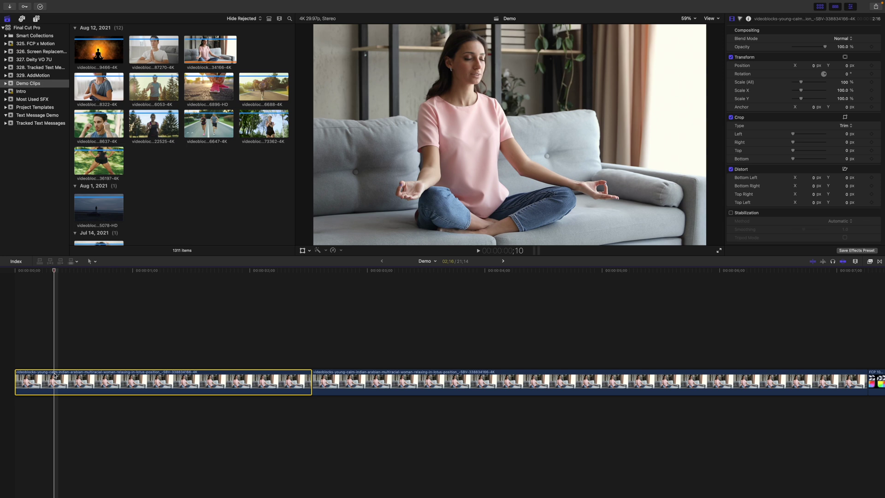
# Scale the first yoga clip up to about 201% and reframe it on the woman's face.
pyautogui.click(303, 250)
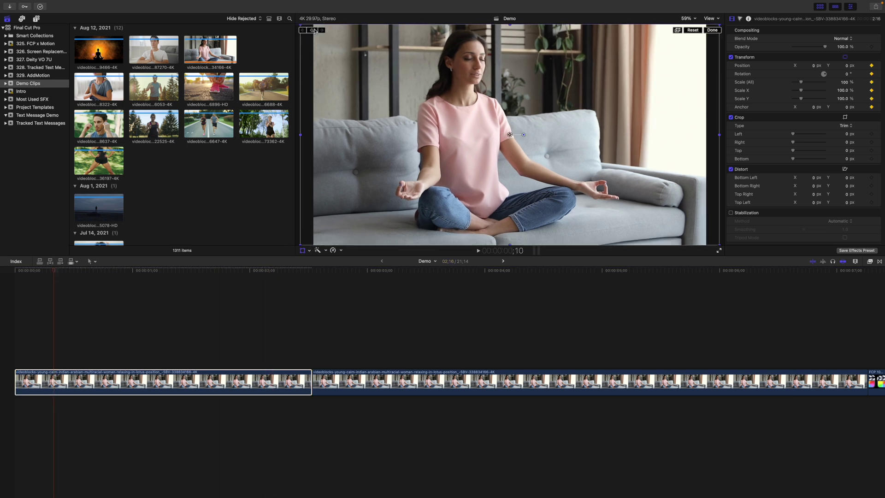
pyautogui.press('space')
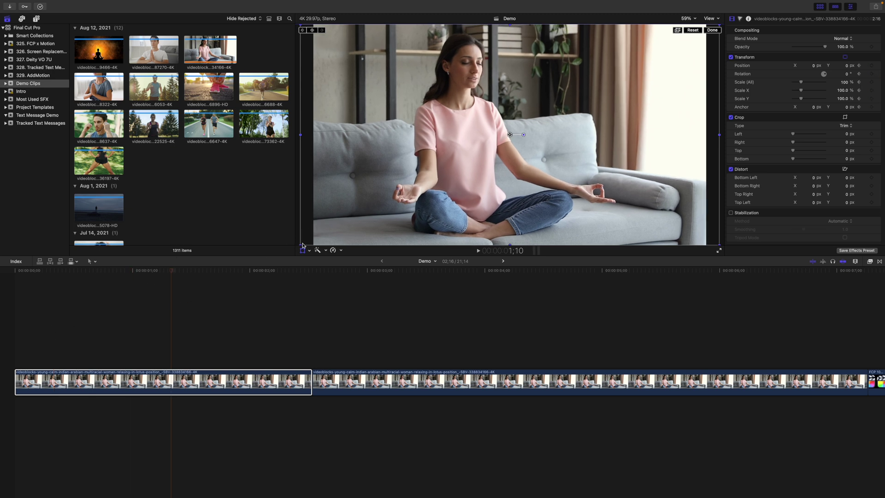
pyautogui.moveTo(301, 243); pyautogui.dragTo(181, 359)
pyautogui.moveTo(510, 135); pyautogui.dragTo(609, 246)
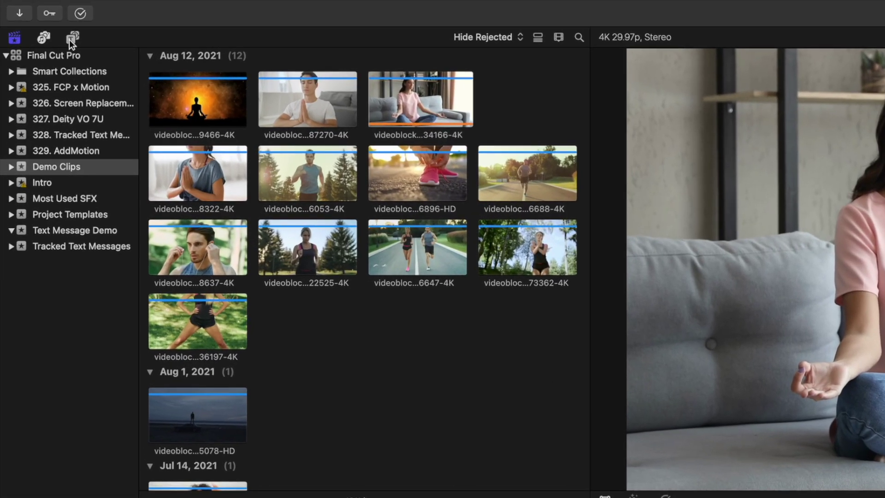
# From the AddMotion titles, place an Adjustment Layer over the yoga clip at the playhead.
pyautogui.click(72, 38)
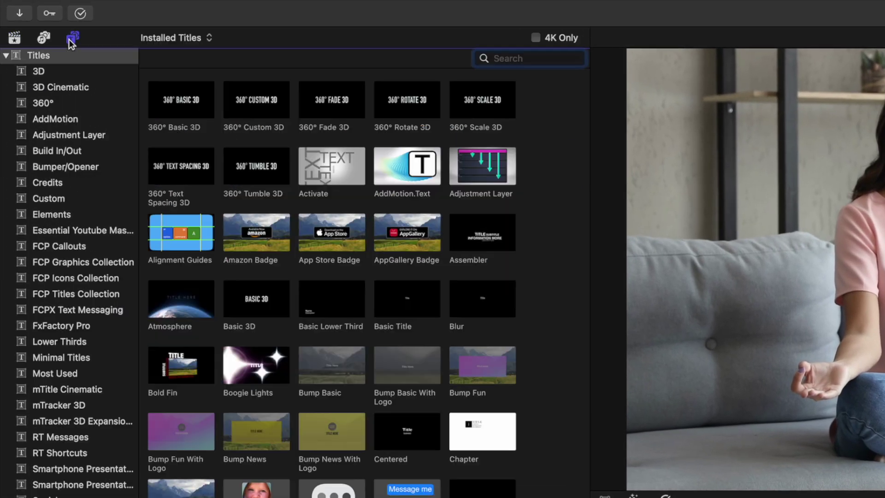
pyautogui.click(62, 119)
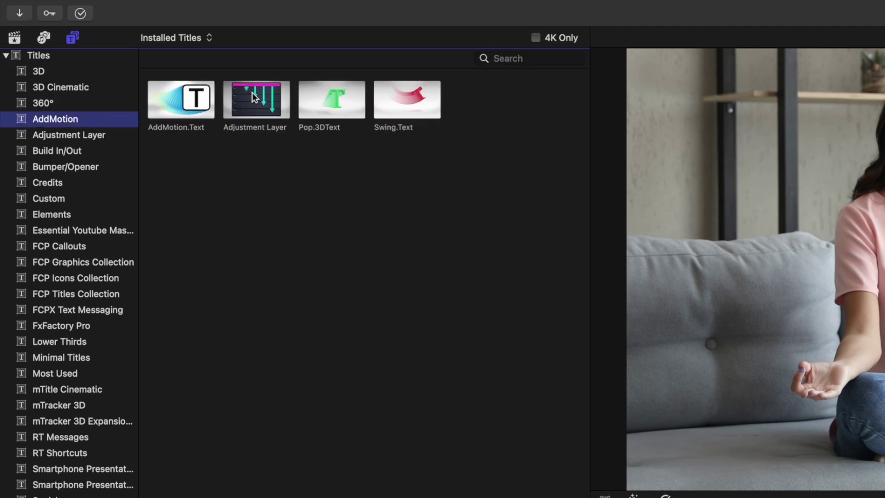
pyautogui.moveTo(253, 92); pyautogui.dragTo(496, 497)
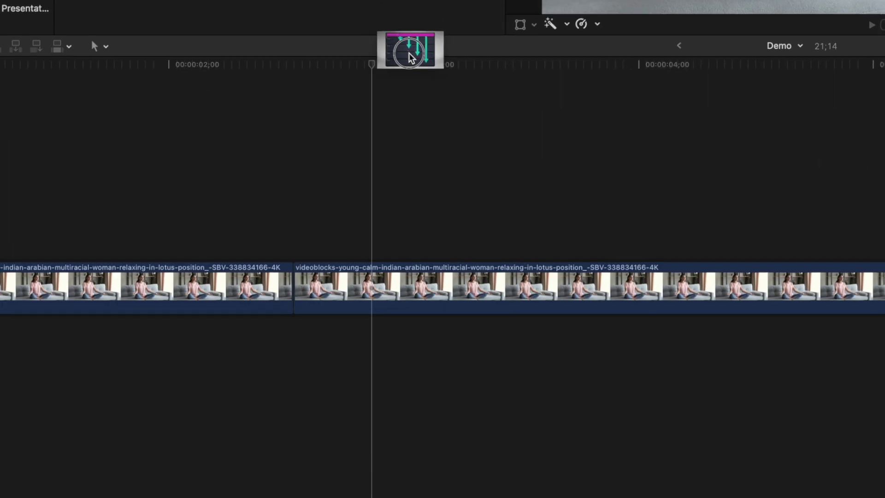
pyautogui.moveTo(410, 55); pyautogui.dragTo(376, 232)
# Drop the AddMotion effect onto the adjustment layer and park the playhead at 5;17.
pyautogui.press('super+5')
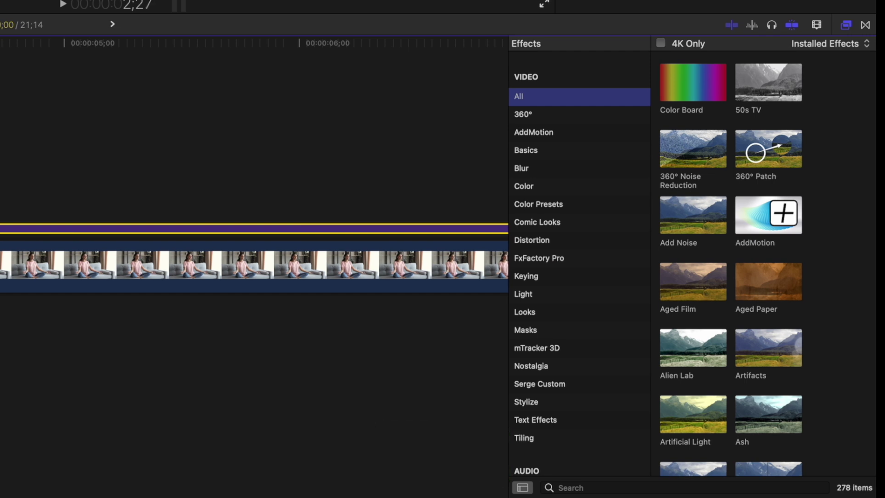
pyautogui.click(541, 133)
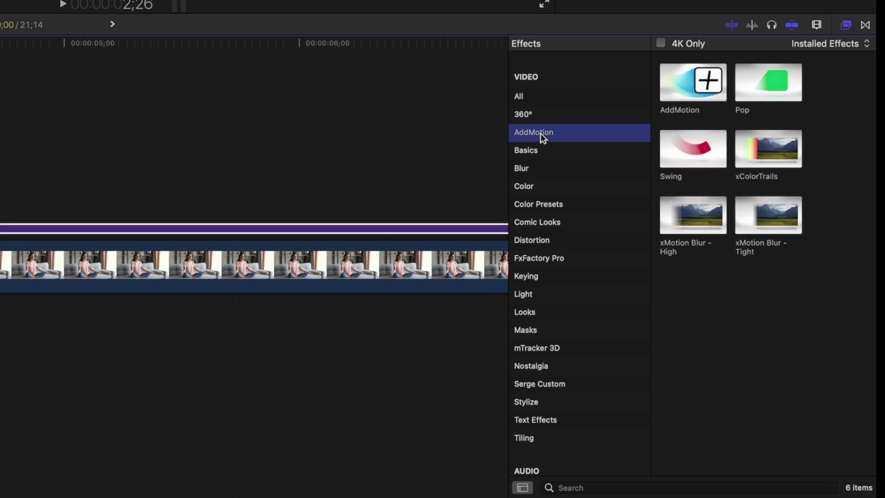
pyautogui.moveTo(683, 96); pyautogui.dragTo(342, 237)
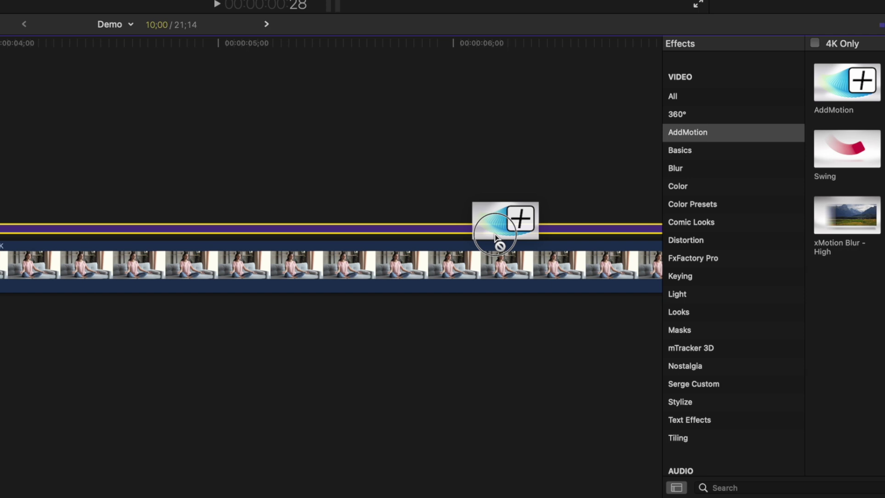
pyautogui.moveTo(496, 237); pyautogui.dragTo(490, 232)
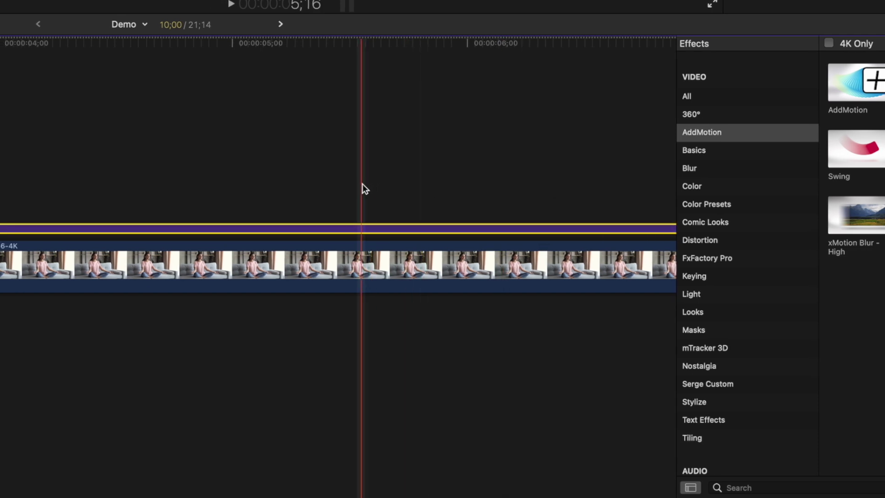
pyautogui.click(368, 229)
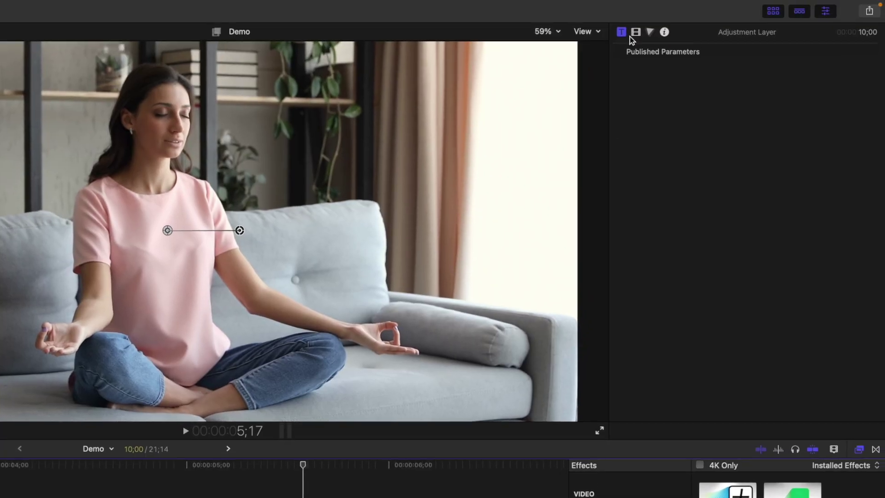
# Set AddMotion A Position X to 0, B Scale to 200%, and B Position to 0.4 / -0.46.
pyautogui.click(635, 33)
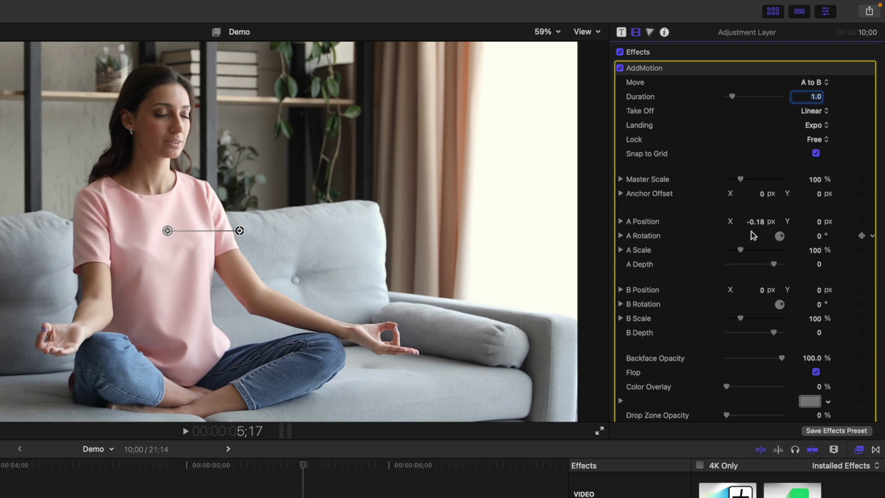
pyautogui.click(759, 224)
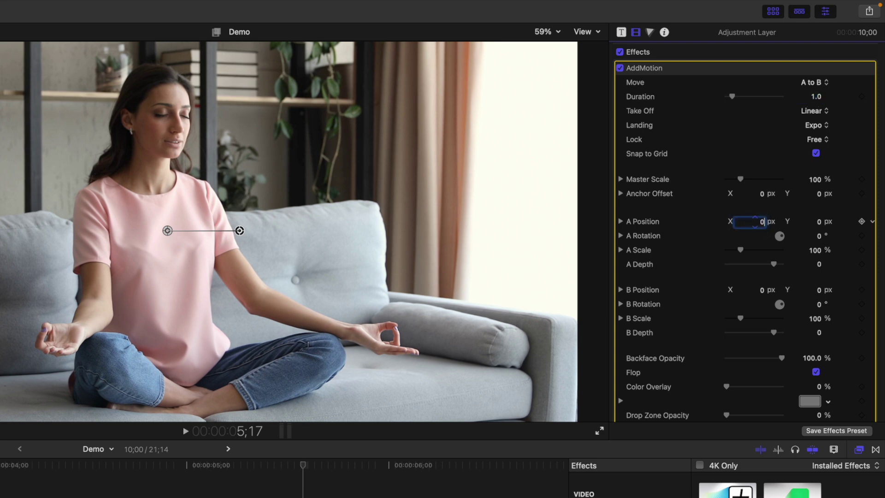
pyautogui.press('Return')
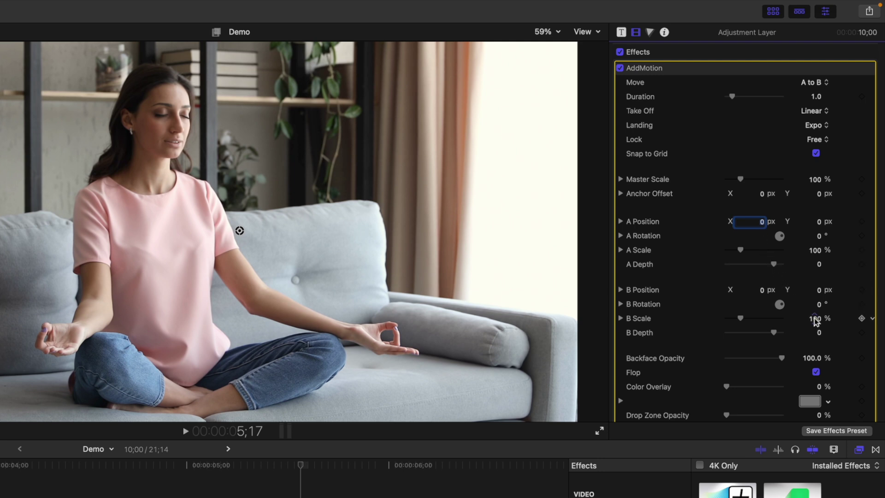
pyautogui.write('00')
pyautogui.press('Return')
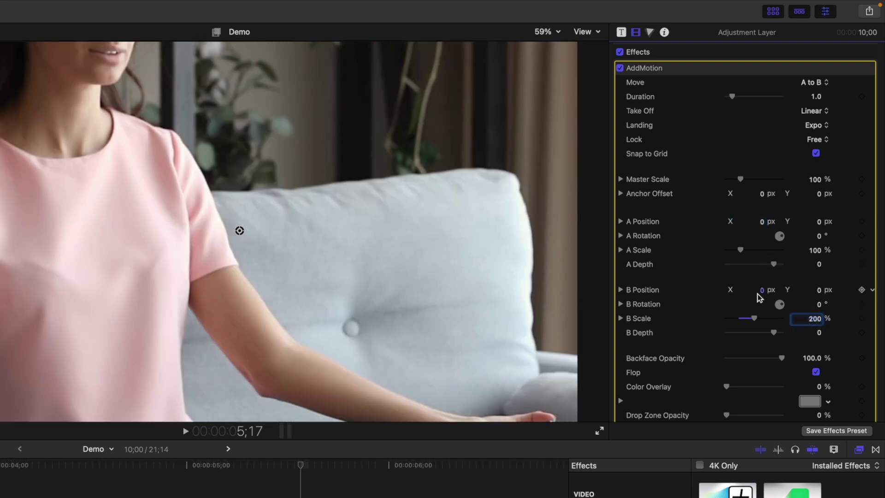
pyautogui.moveTo(759, 291); pyautogui.dragTo(761, 289)
pyautogui.moveTo(820, 292); pyautogui.dragTo(820, 294)
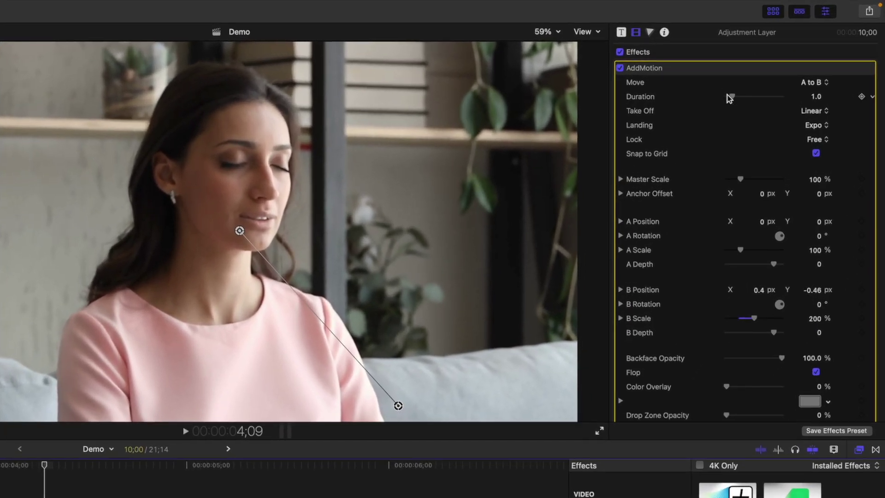
# Set the AddMotion Duration to 0.87 and the Take Off easing to Ease².
pyautogui.moveTo(733, 99)
pyautogui.mouseDown()
pyautogui.moveTo(742, 99)
pyautogui.moveTo(734, 103)
pyautogui.mouseUp()
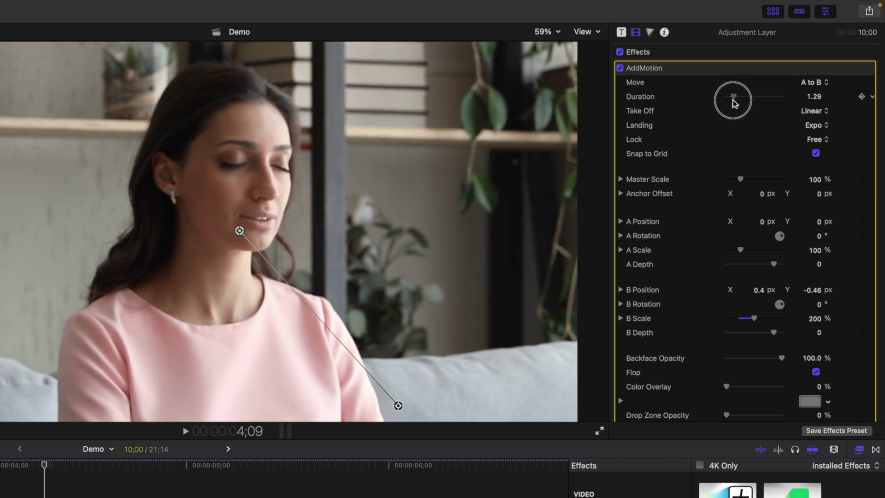
pyautogui.click(826, 115)
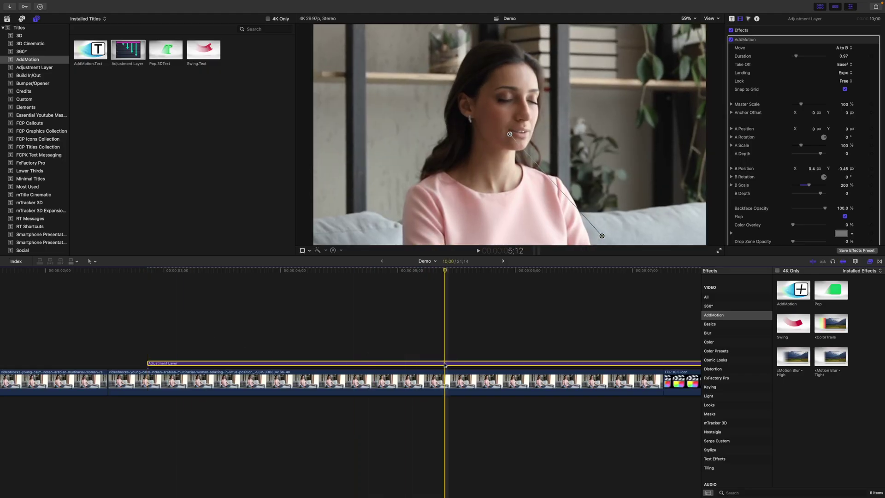
# Trim the adjustment layer to end one frame later and Option-drag a copy right after it.
pyautogui.press('Right')
pyautogui.press('super+z')
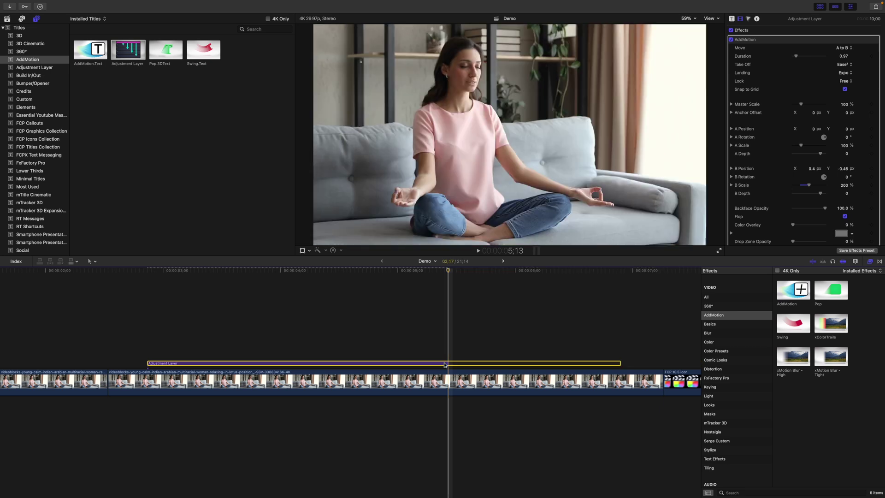
pyautogui.press('alt')
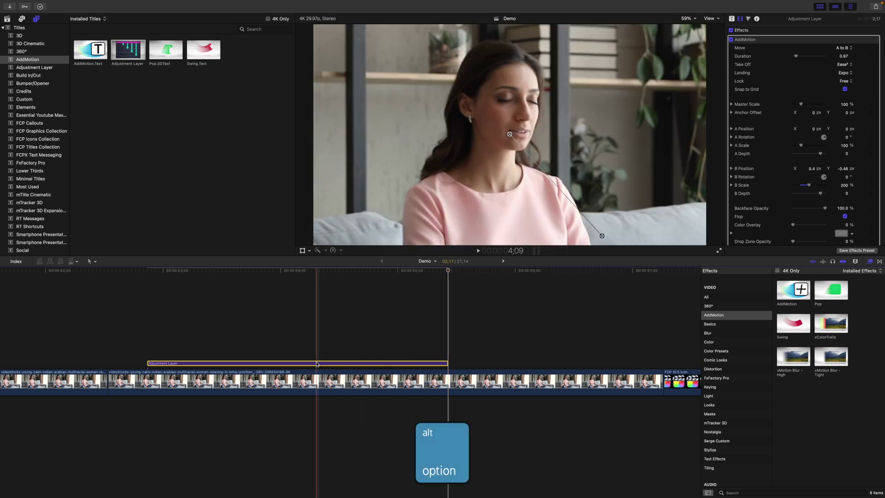
pyautogui.moveTo(316, 362); pyautogui.dragTo(618, 327)
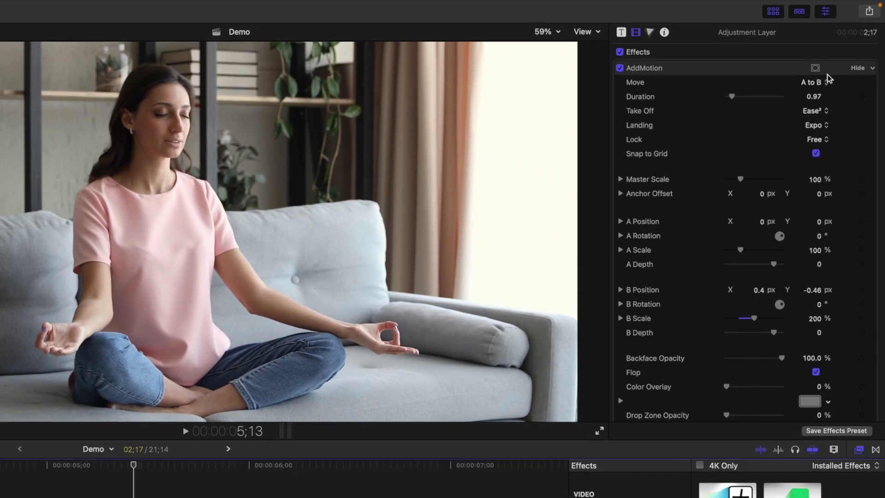
# Change the copy's AddMotion Move to B to A, then reselect the first layer to compare.
pyautogui.click(825, 82)
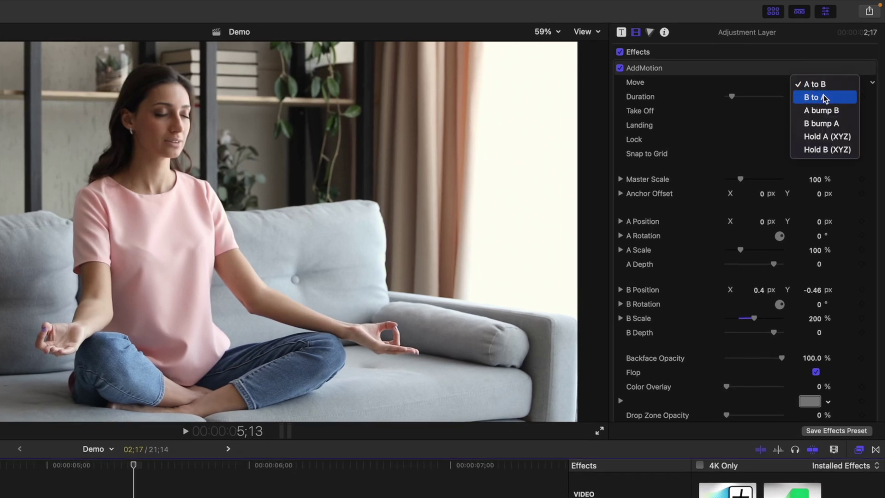
pyautogui.click(826, 98)
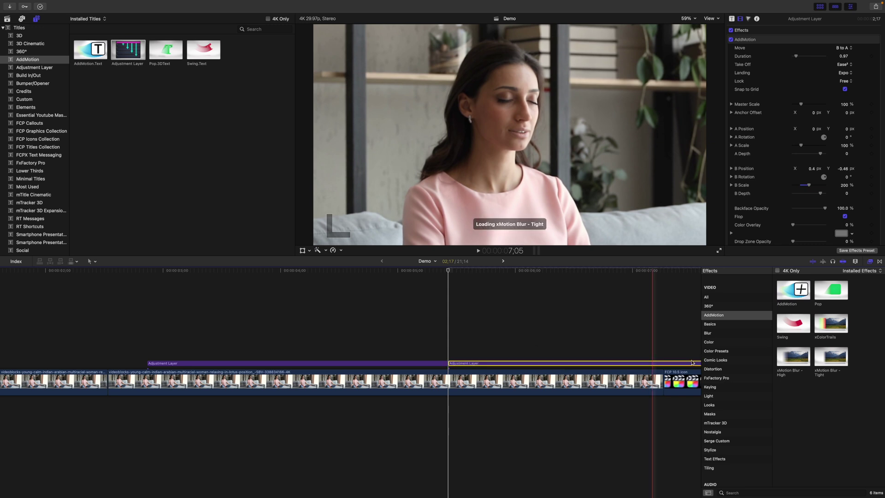
pyautogui.click(400, 364)
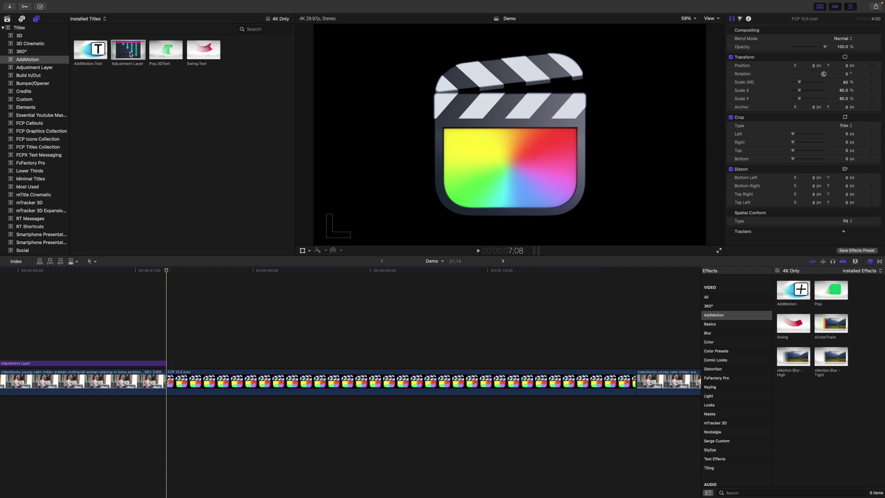
# Add an Adjustment Layer over the FCP icon clip with Swing, Pullback -195, Focus Offset -190.
pyautogui.moveTo(127, 50); pyautogui.dragTo(168, 346)
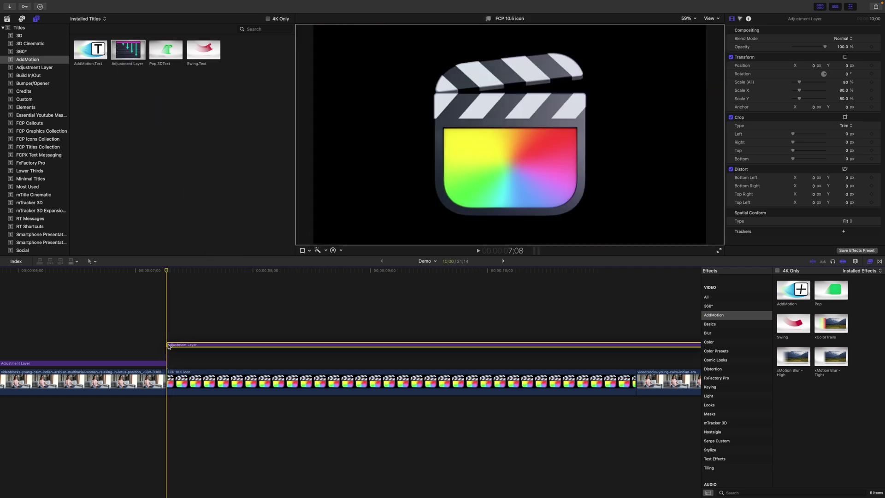
pyautogui.click(790, 327)
pyautogui.moveTo(790, 327); pyautogui.dragTo(348, 363)
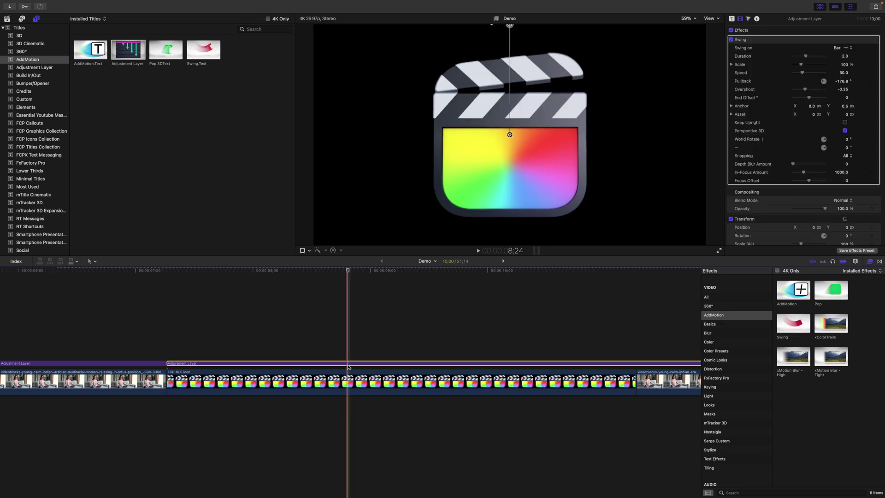
pyautogui.moveTo(843, 84); pyautogui.dragTo(832, 84)
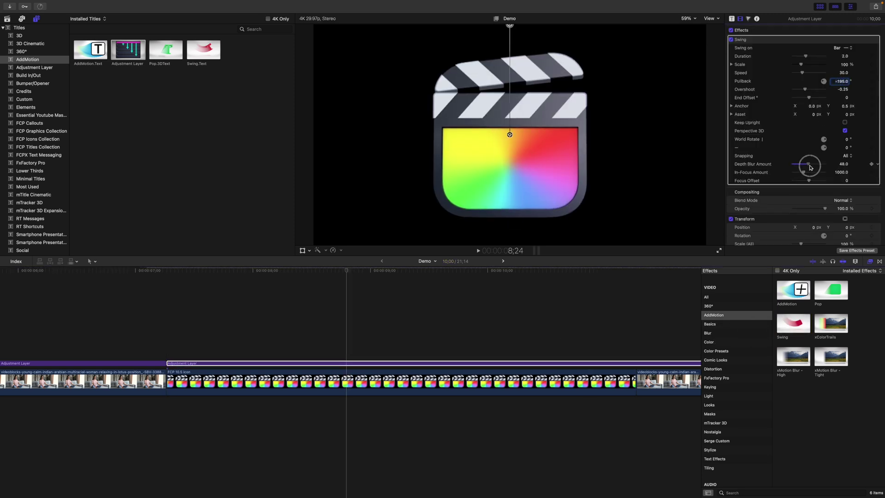
pyautogui.moveTo(807, 182); pyautogui.dragTo(805, 182)
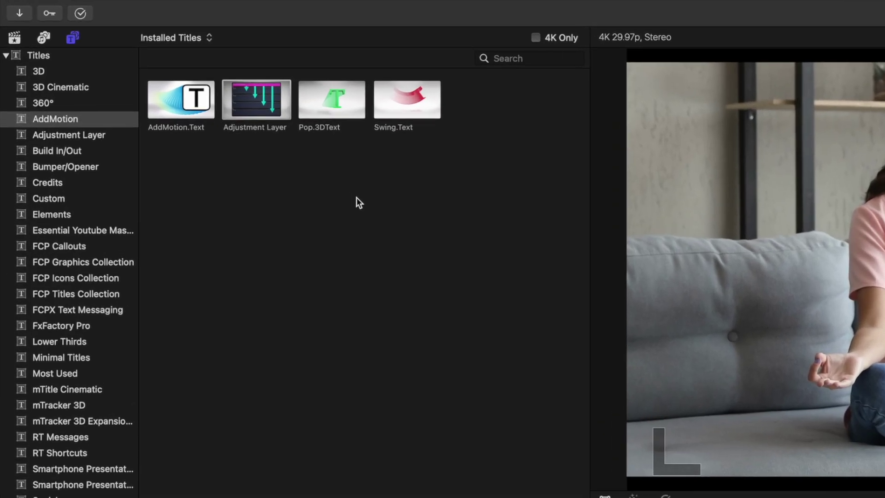
# Place a Pop.3DText title above the later yoga clip and change its text to PEACEFUL.
pyautogui.moveTo(328, 104); pyautogui.dragTo(503, 497)
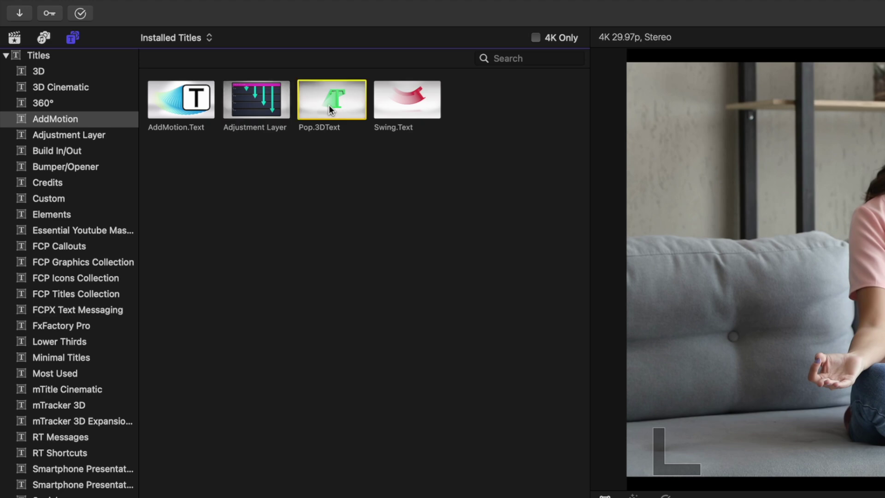
pyautogui.moveTo(391, 391); pyautogui.dragTo(374, 497)
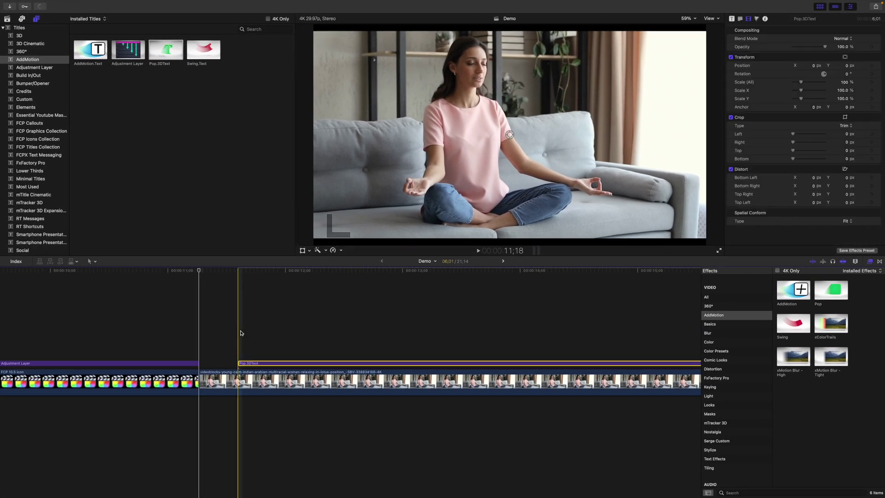
pyautogui.doubleClick(351, 363)
pyautogui.write('PEACEFUL')
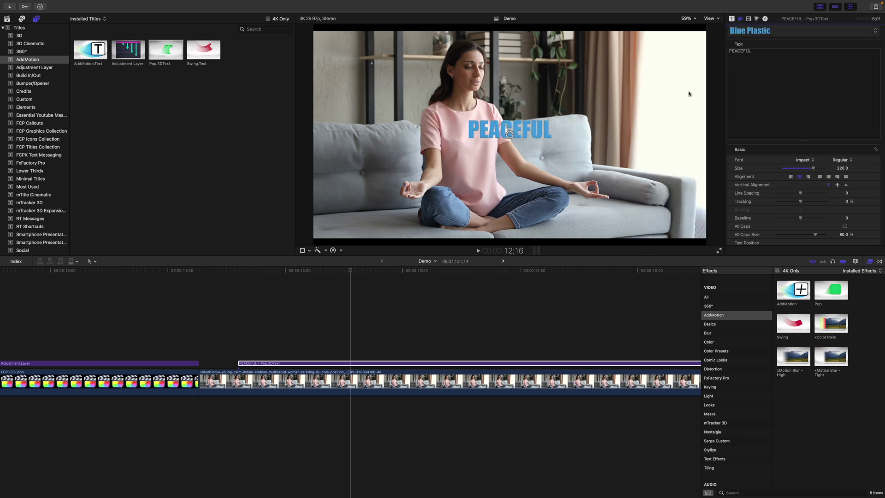
pyautogui.click(732, 19)
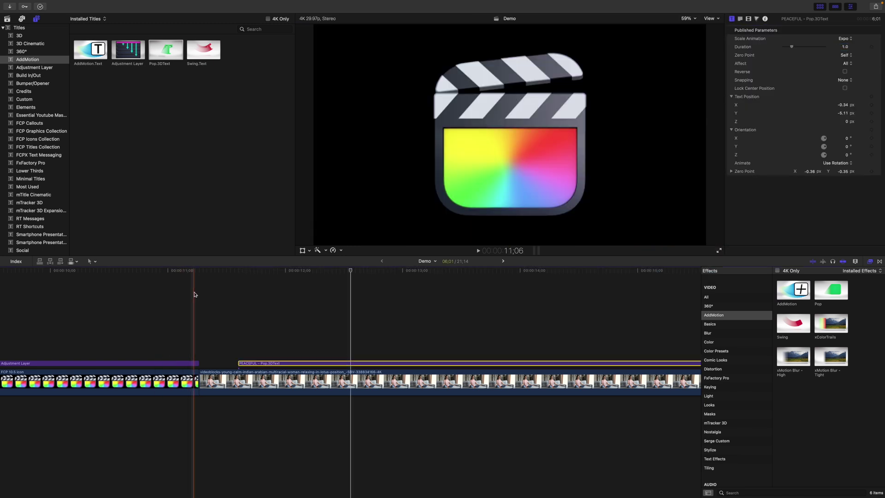